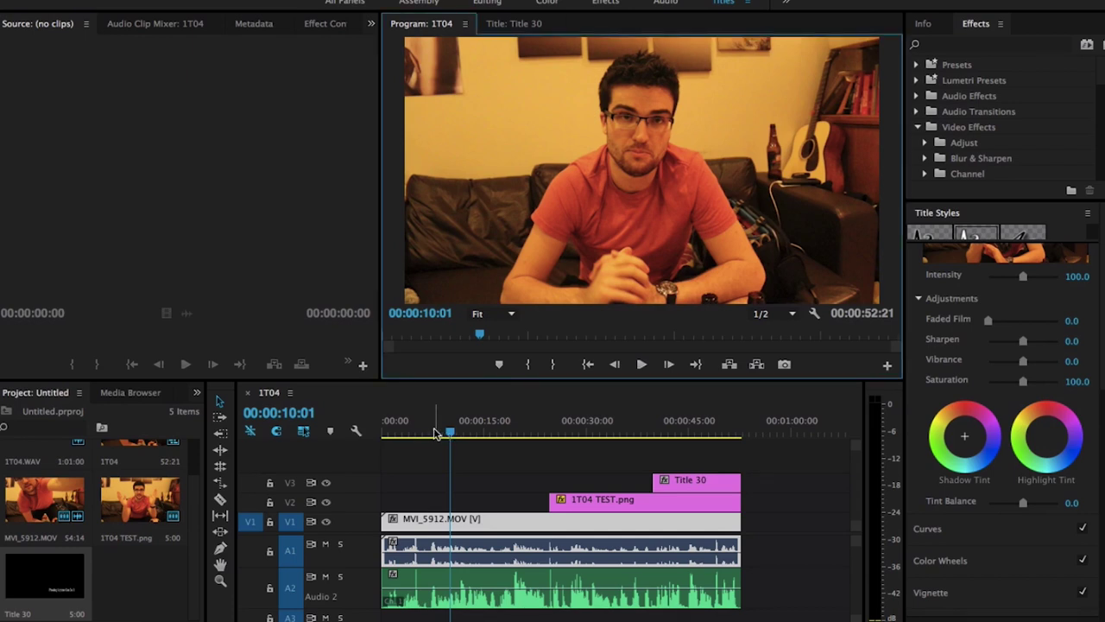
Park the playhead at 00:00:23:21, a frame where the boom mic is visible
{"action": "left_click", "coordinate": [436, 431]}
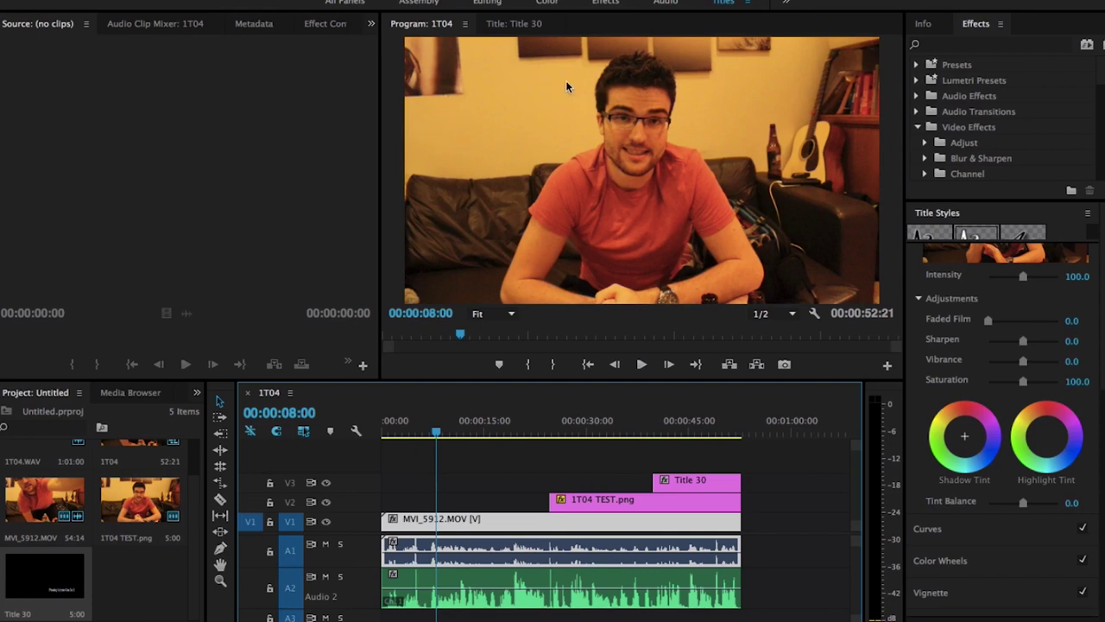
{"action": "left_click", "coordinate": [535, 432]}
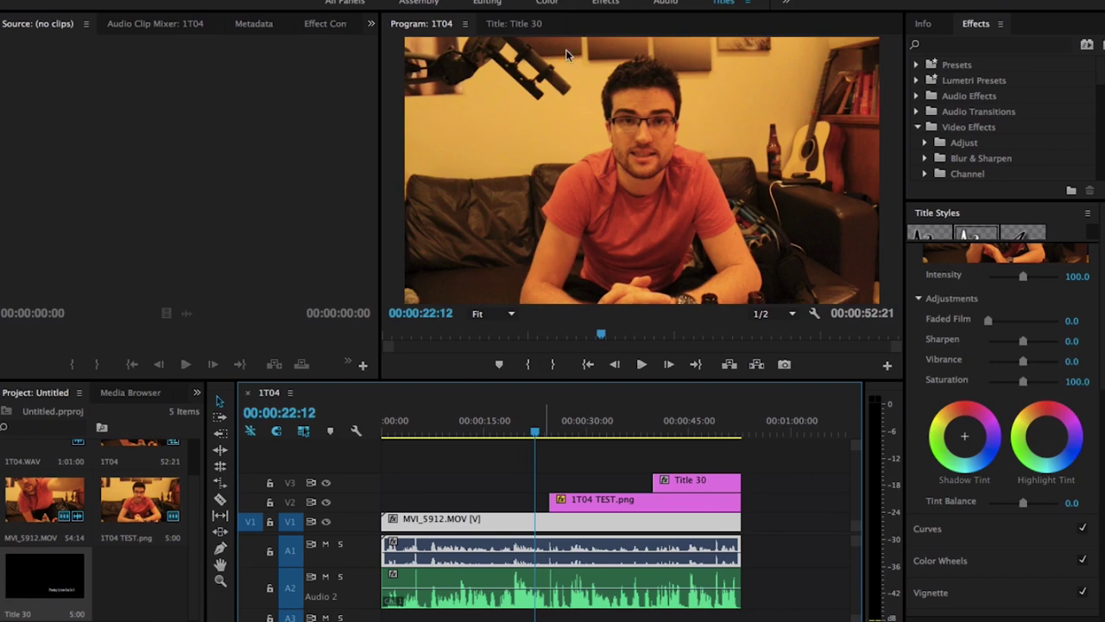
{"action": "left_click", "coordinate": [545, 432]}
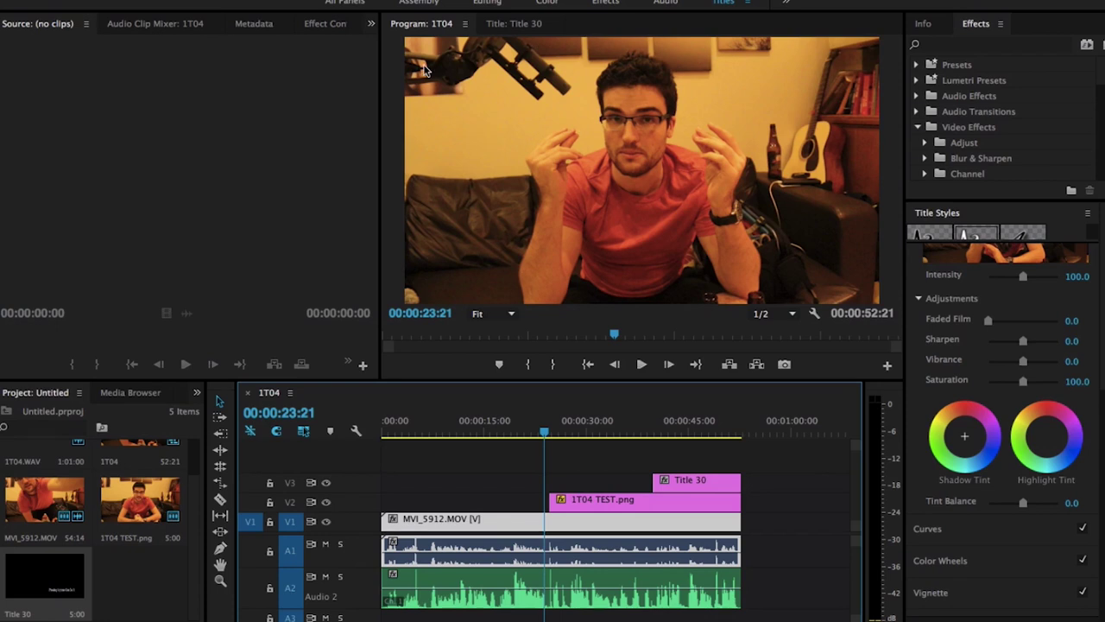
Open Export Frame at 00:00:23:21, then at 00:00:06:24, cancelling both without saving
{"action": "left_click", "coordinate": [785, 366]}
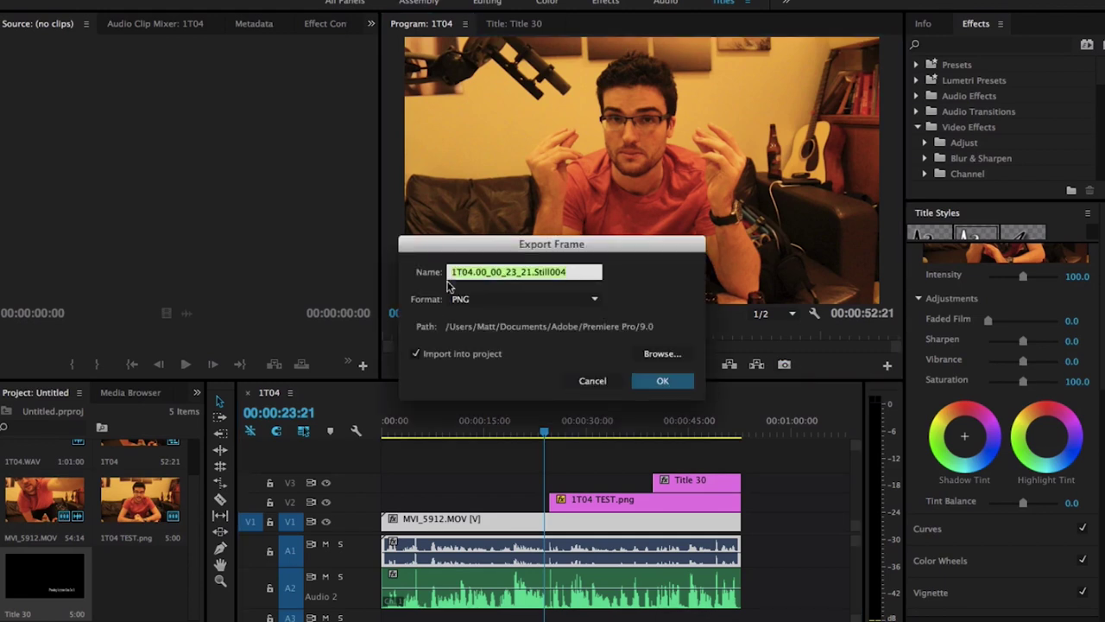
{"action": "left_click", "coordinate": [594, 381]}
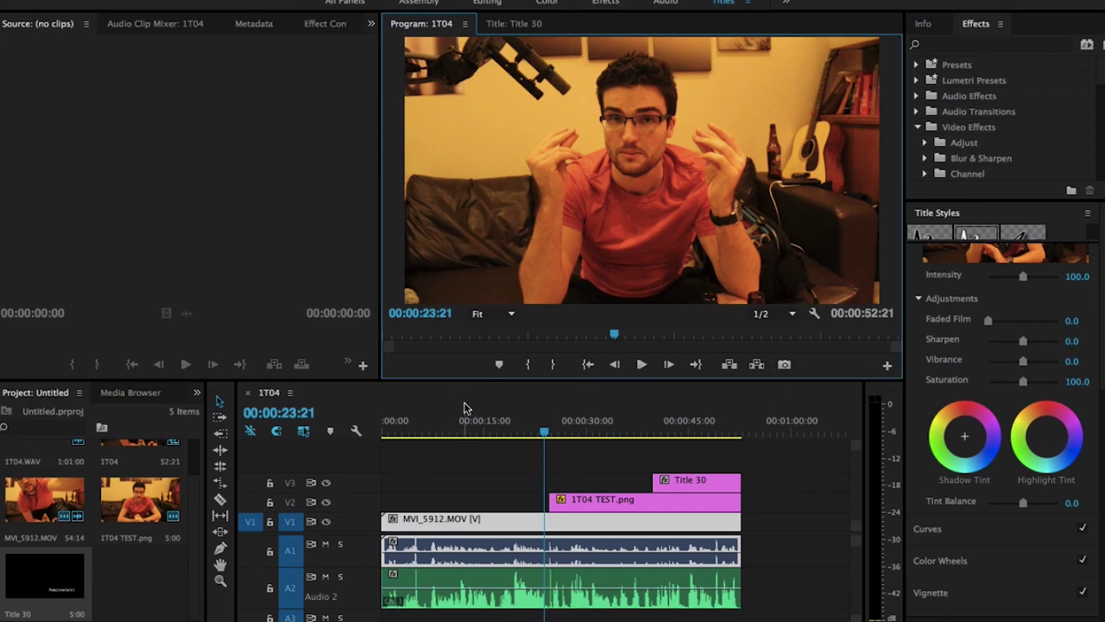
{"action": "left_click", "coordinate": [429, 422]}
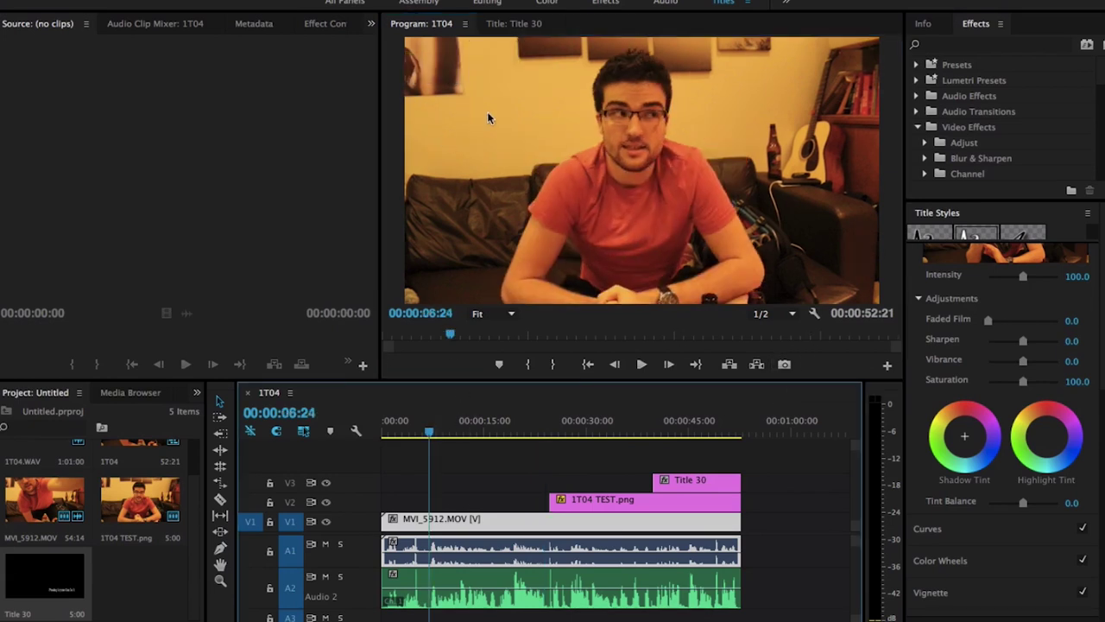
{"action": "left_click", "coordinate": [782, 365]}
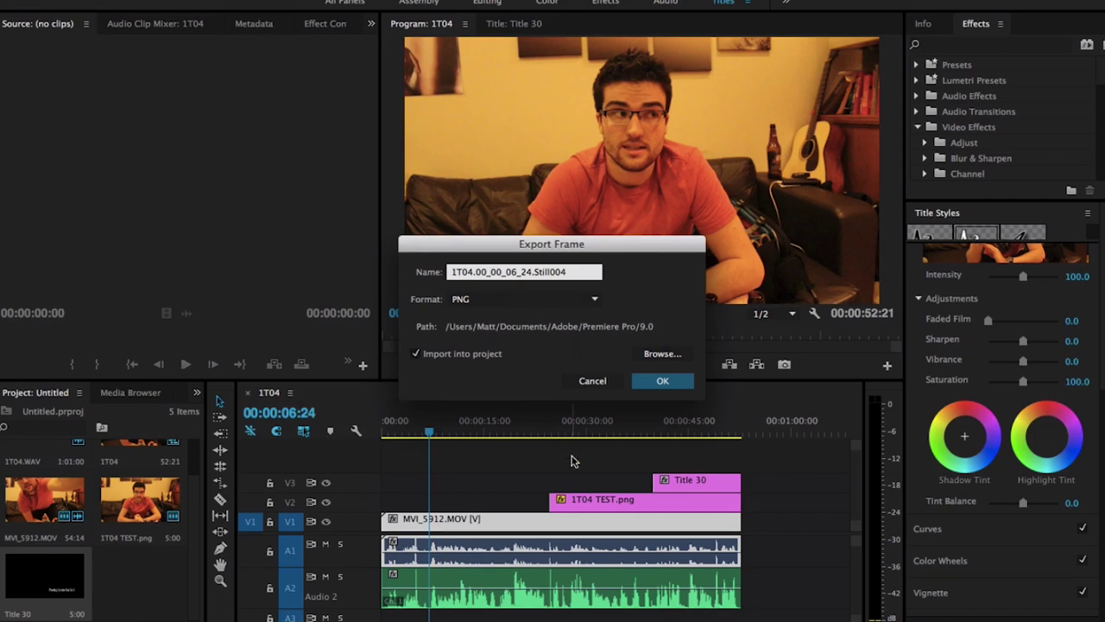
{"action": "left_click", "coordinate": [595, 382]}
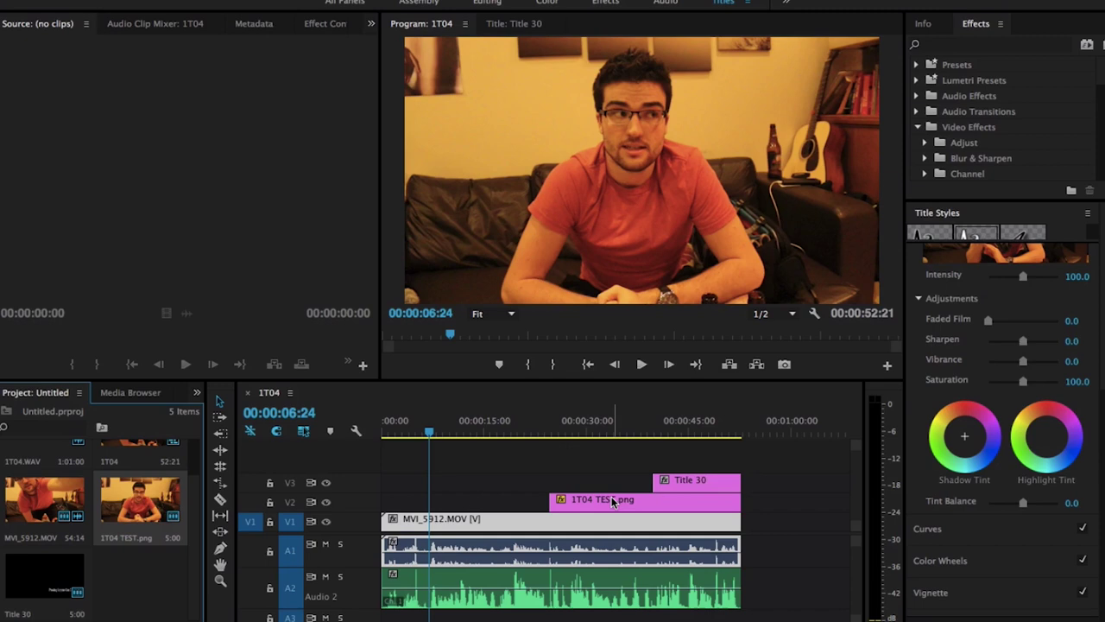
At 00:00:27:09, select the 1T04 TEST.png still's Mask (1) and nudge a vertex up-left
{"action": "left_click", "coordinate": [568, 431]}
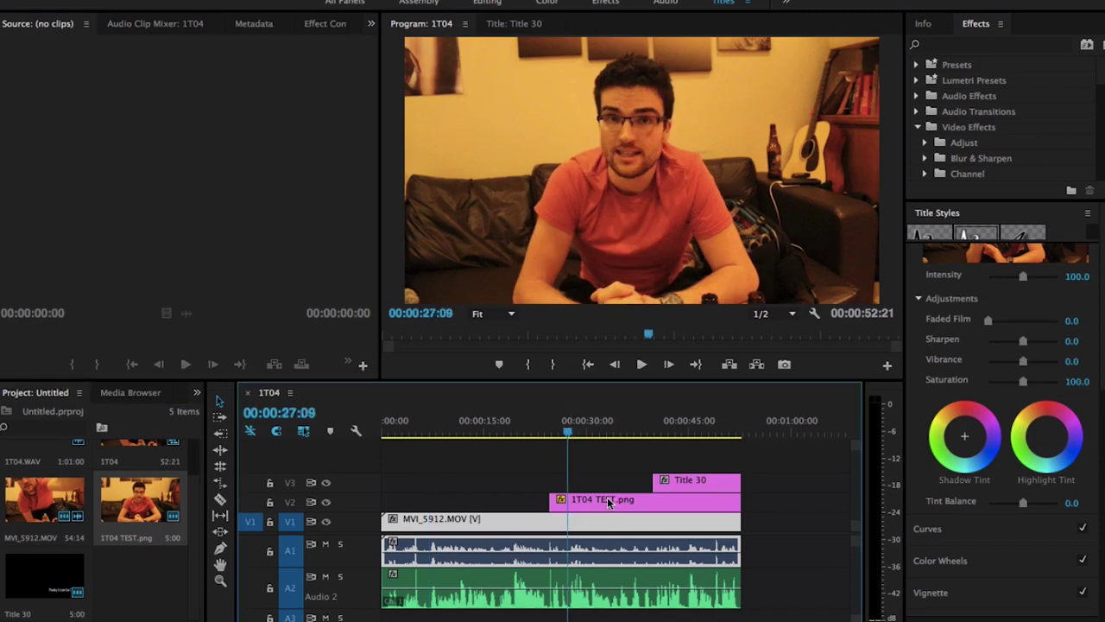
{"action": "left_click", "coordinate": [607, 500]}
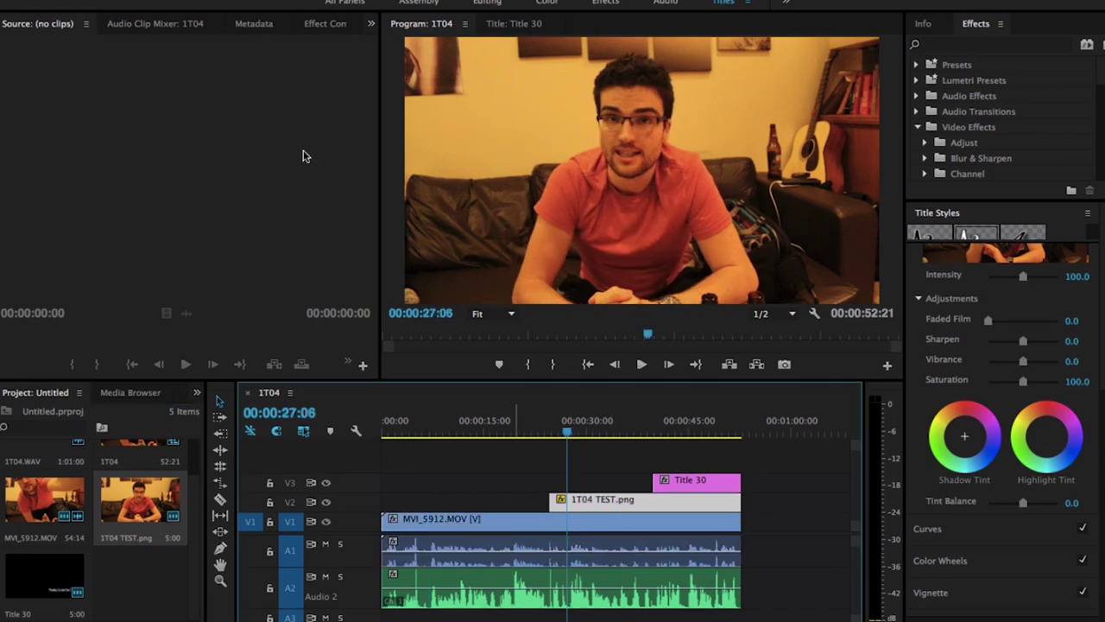
{"action": "left_click", "coordinate": [329, 23]}
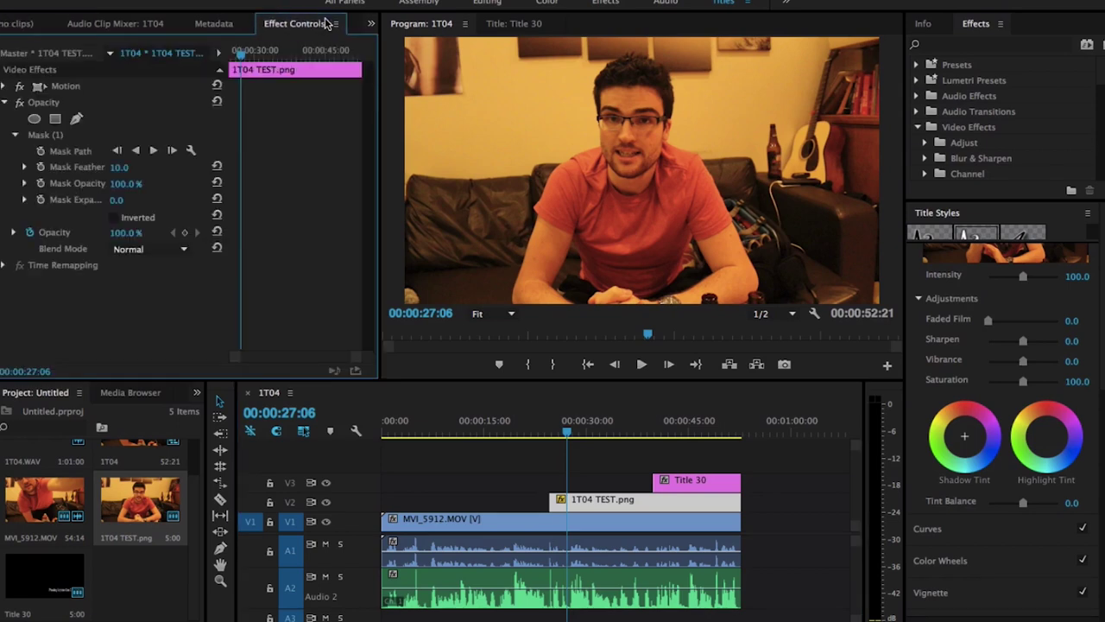
{"action": "left_click", "coordinate": [45, 138]}
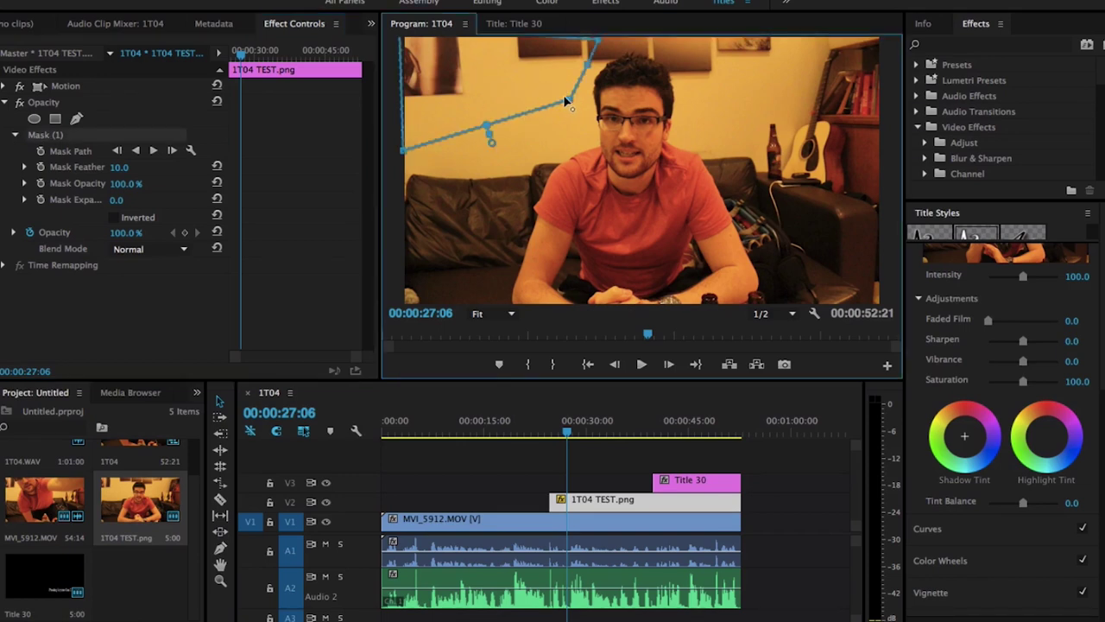
{"action": "mouse_move", "coordinate": [570, 101]}
{"action": "left_mouse_down"}
{"action": "mouse_move", "coordinate": [488, 71]}
{"action": "mouse_move", "coordinate": [496, 31]}
{"action": "mouse_move", "coordinate": [458, 76]}
{"action": "mouse_move", "coordinate": [658, 143]}
{"action": "mouse_move", "coordinate": [692, 122]}
{"action": "mouse_move", "coordinate": [695, 153]}
{"action": "mouse_move", "coordinate": [672, 203]}
{"action": "mouse_move", "coordinate": [643, 192]}
{"action": "mouse_move", "coordinate": [680, 200]}
{"action": "mouse_move", "coordinate": [466, 62]}
{"action": "mouse_move", "coordinate": [537, 107]}
{"action": "mouse_move", "coordinate": [568, 98]}
{"action": "left_mouse_up"}
Play the sequence from 00:00:22:17 to review how the mask covers the boom mic
{"action": "left_click_drag", "start_coordinate": [568, 432], "coordinate": [562, 432]}
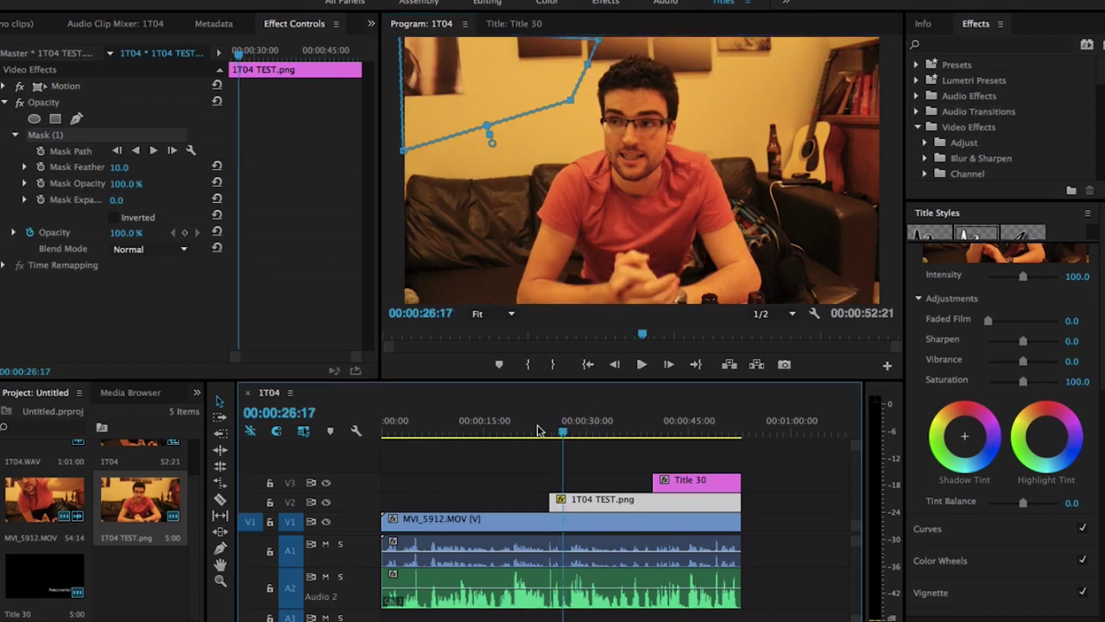
{"action": "left_click", "coordinate": [538, 430]}
{"action": "key", "text": "space"}
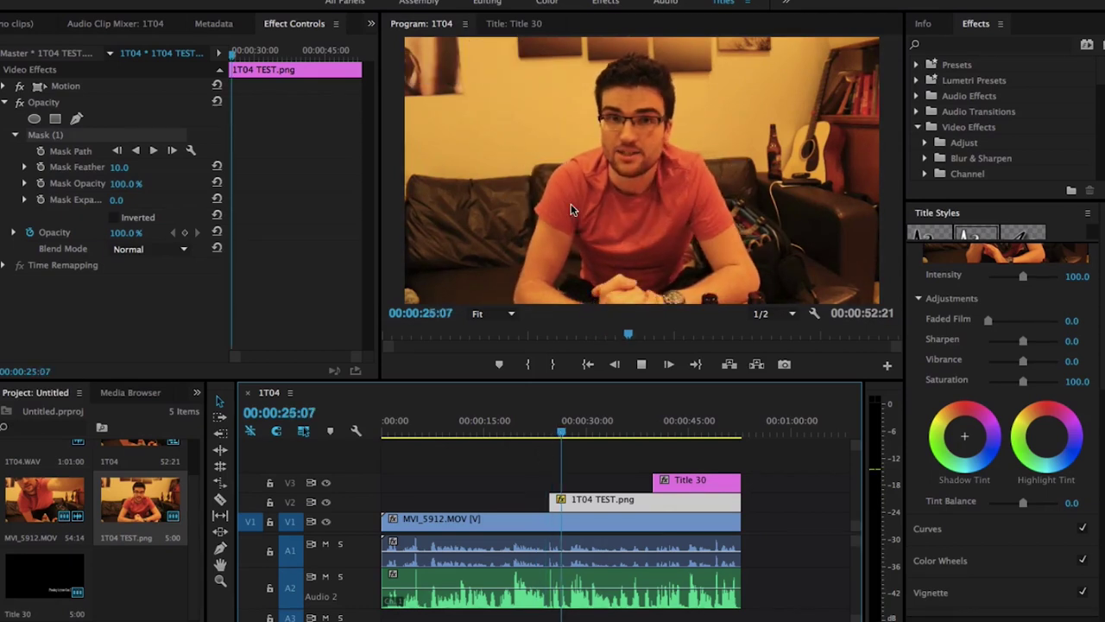
{"action": "left_click", "coordinate": [527, 364]}
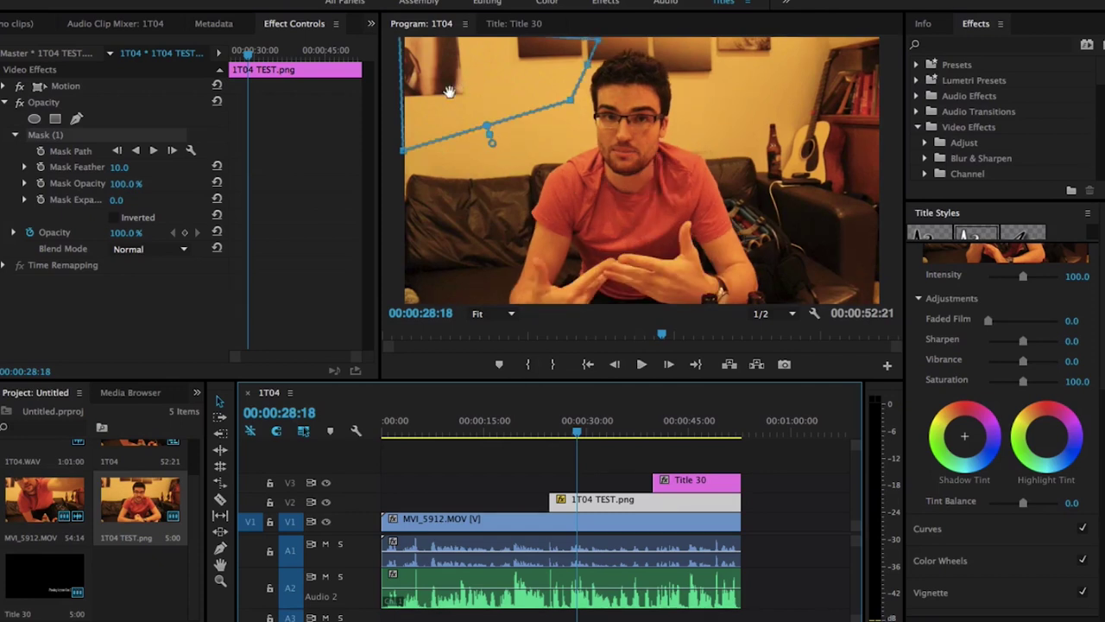
Pull the lower-right mask point up so the mask hugs the upper-left corner
{"action": "left_click", "coordinate": [571, 103]}
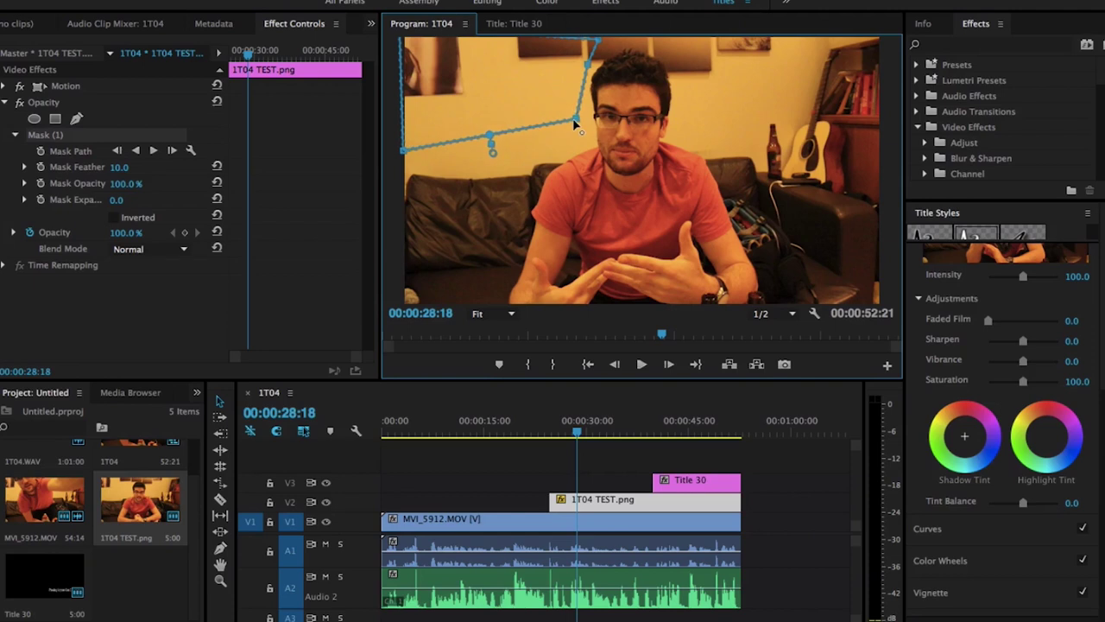
{"action": "left_click_drag", "start_coordinate": [575, 124], "coordinate": [574, 95]}
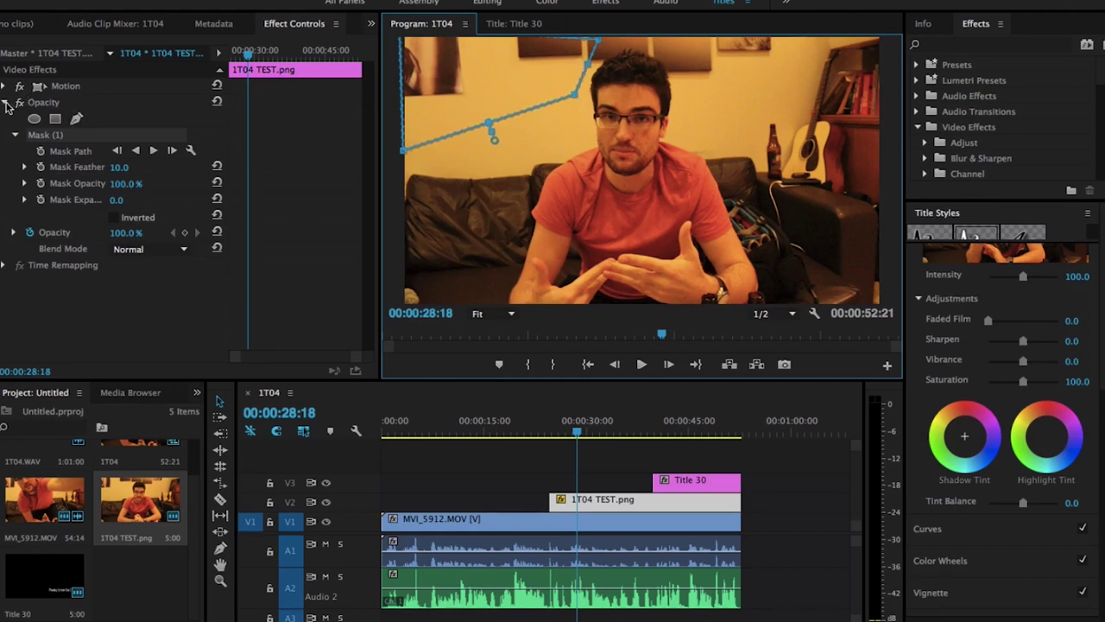
{"action": "left_click", "coordinate": [540, 484]}
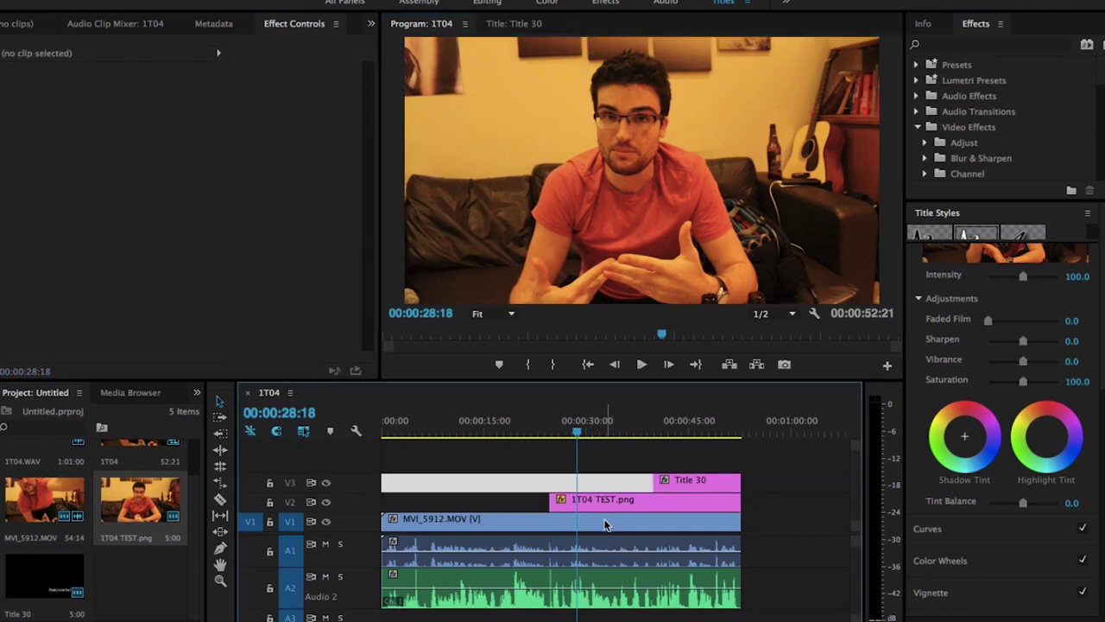
{"action": "left_click", "coordinate": [557, 430]}
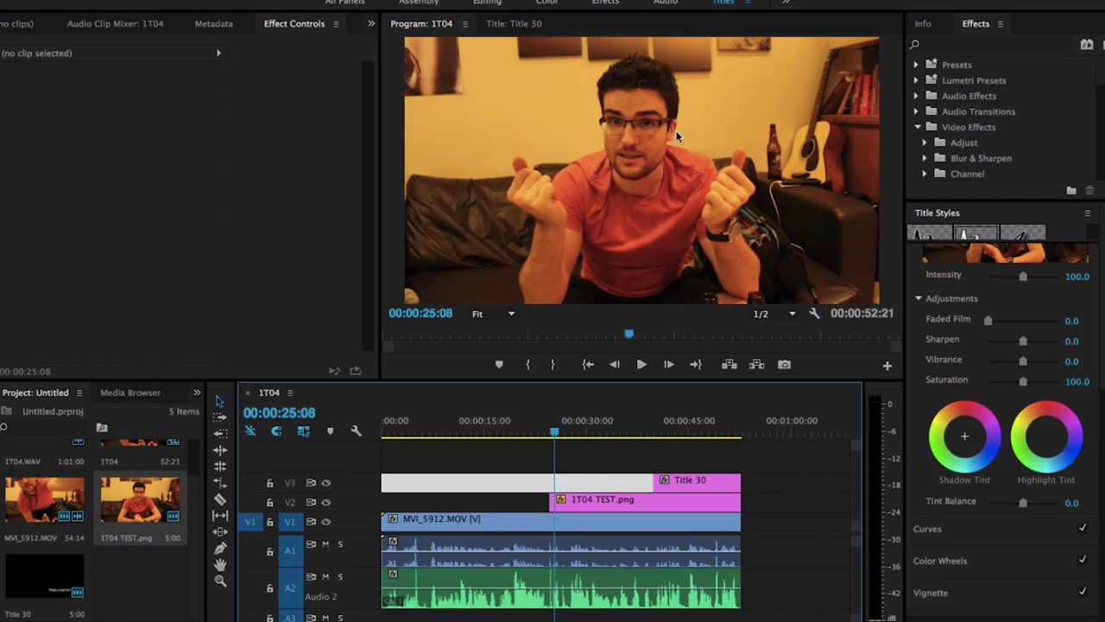
{"action": "left_click", "coordinate": [541, 431]}
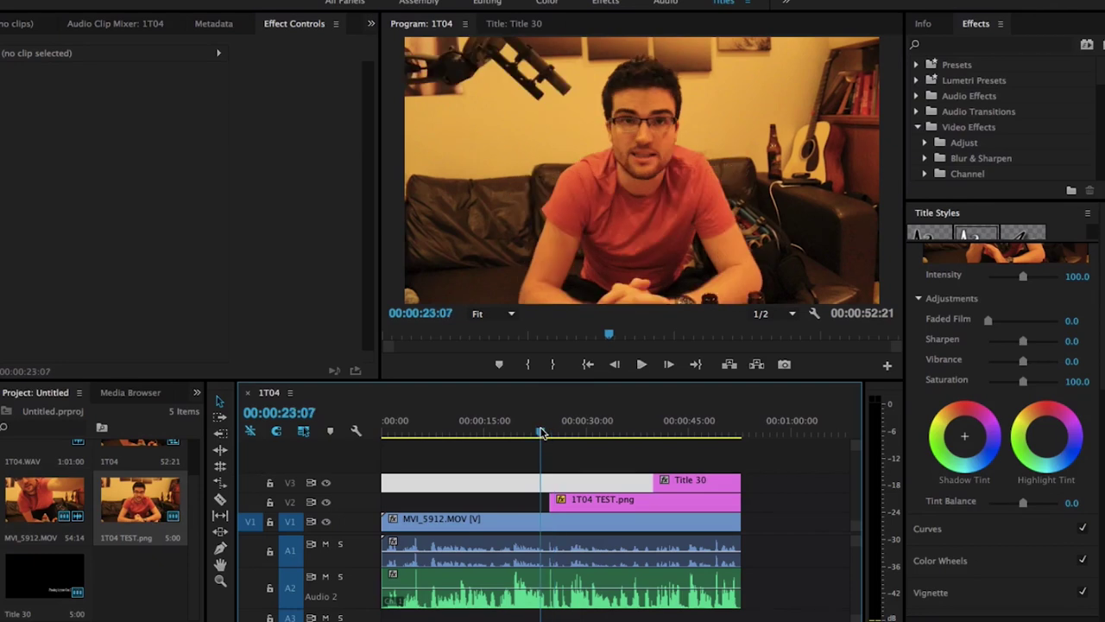
{"action": "left_click", "coordinate": [682, 429]}
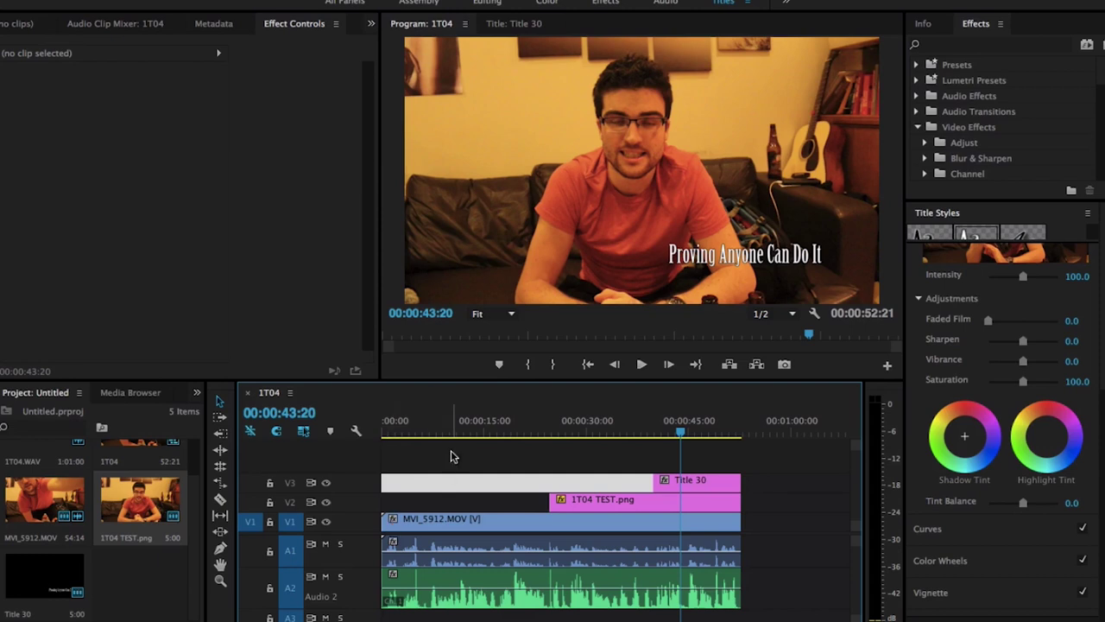
{"action": "left_click", "coordinate": [435, 432]}
{"action": "left_click", "coordinate": [414, 434]}
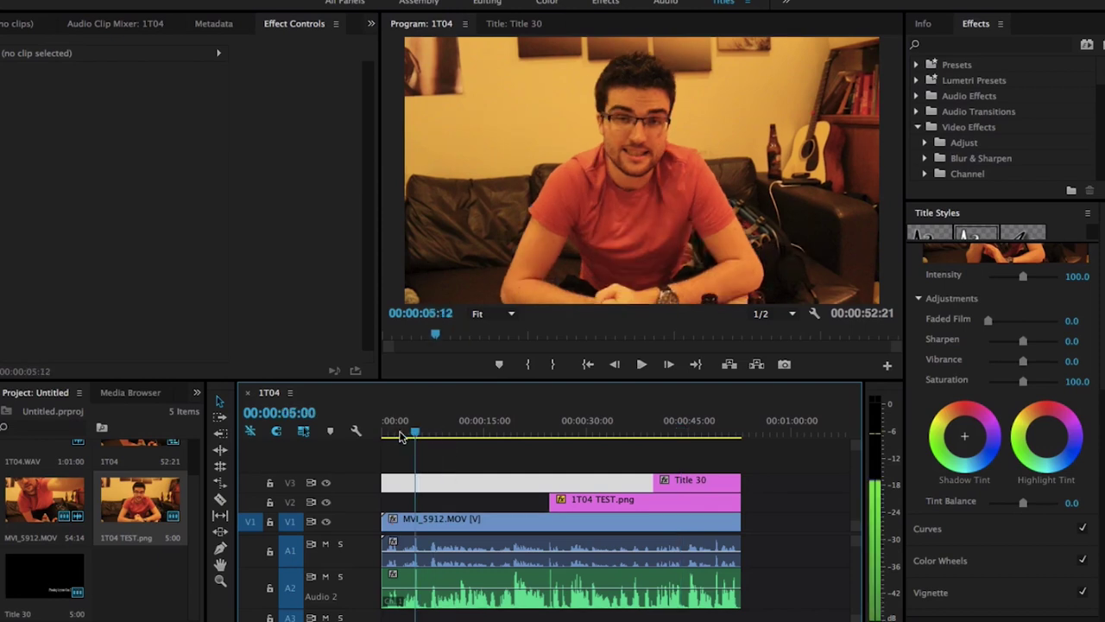
{"action": "mouse_move", "coordinate": [414, 433]}
{"action": "left_mouse_down"}
{"action": "mouse_move", "coordinate": [395, 430]}
{"action": "mouse_move", "coordinate": [412, 432]}
{"action": "left_mouse_up"}
{"action": "left_click", "coordinate": [519, 437]}
{"action": "left_click", "coordinate": [589, 439]}
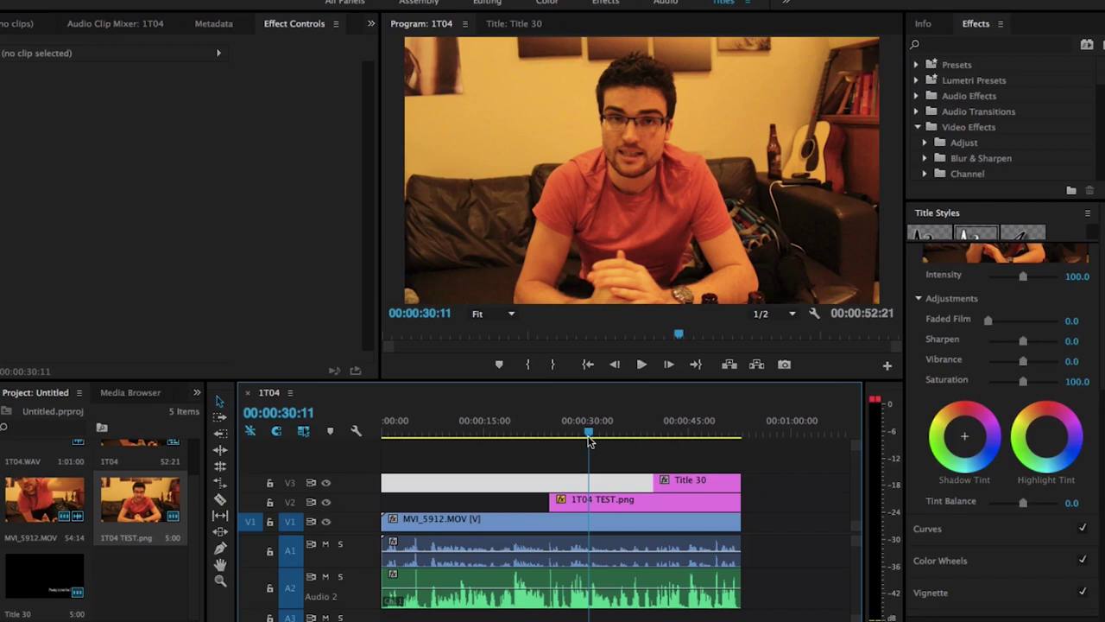
{"action": "left_click", "coordinate": [558, 433]}
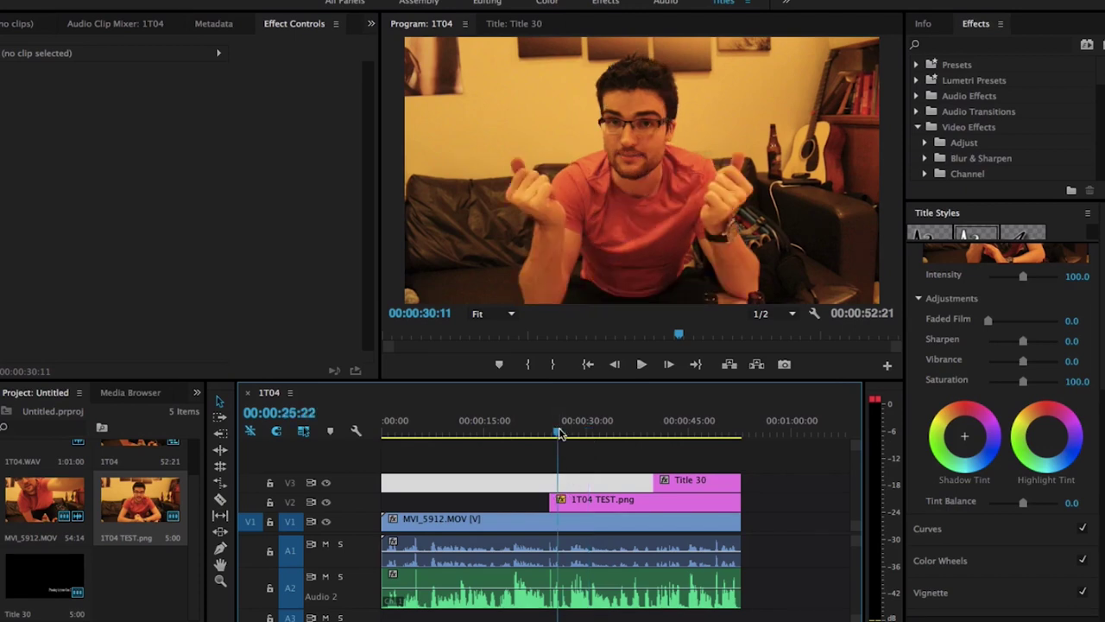
{"action": "left_click_drag", "start_coordinate": [558, 434], "coordinate": [556, 434]}
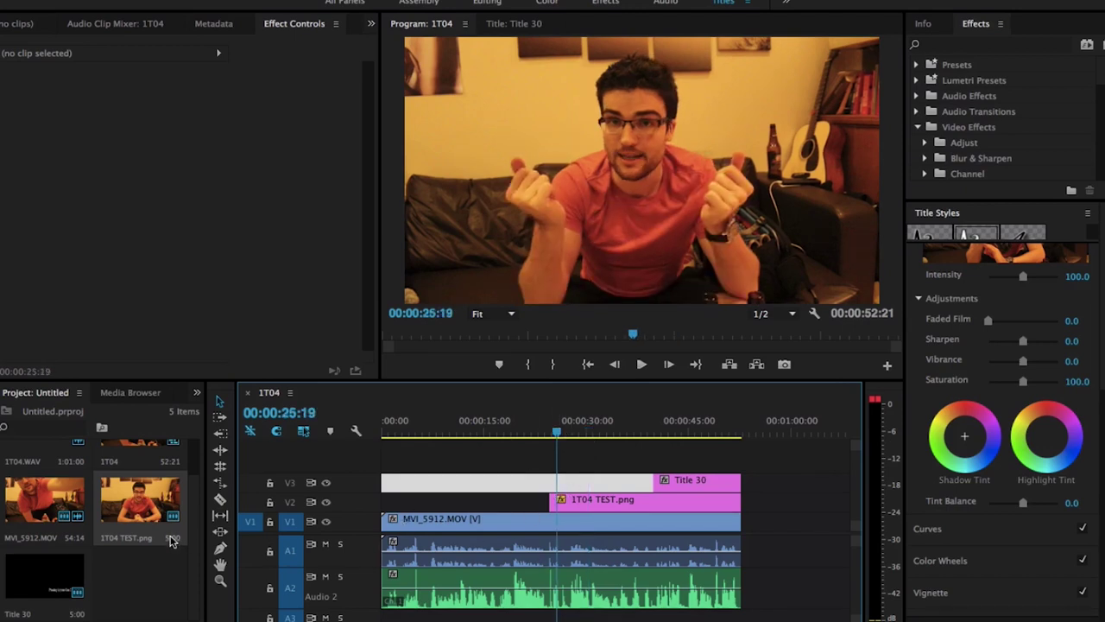
Solo A1 and play from about 28 seconds to hear the camera audio
{"action": "left_click", "coordinate": [341, 544]}
{"action": "left_click_drag", "start_coordinate": [585, 437], "coordinate": [581, 438]}
{"action": "key", "text": "space"}
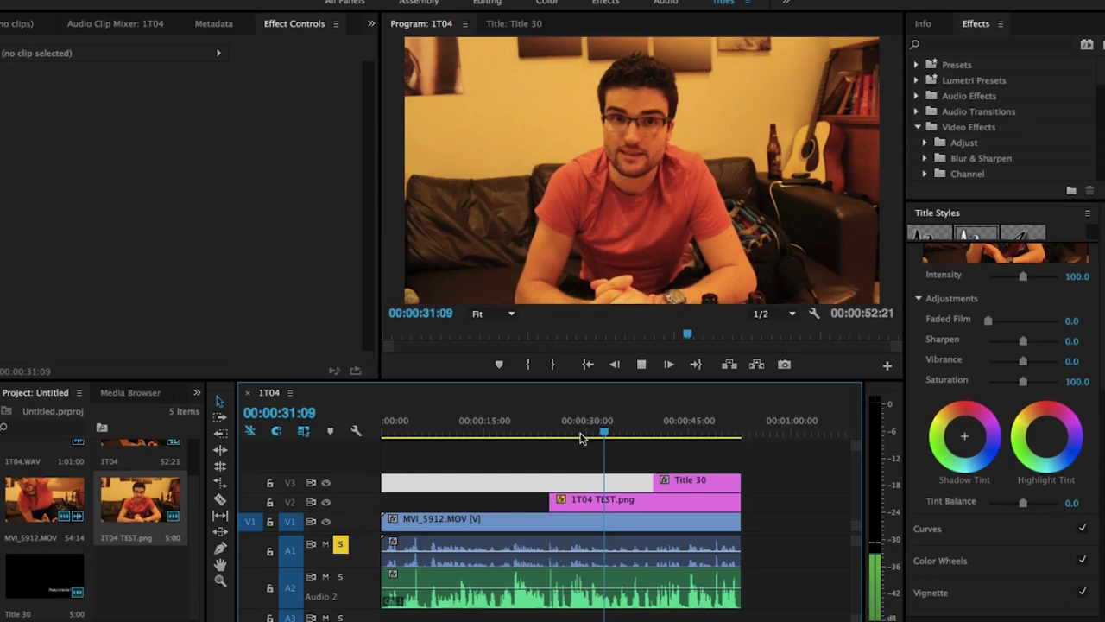
{"action": "left_click", "coordinate": [580, 437]}
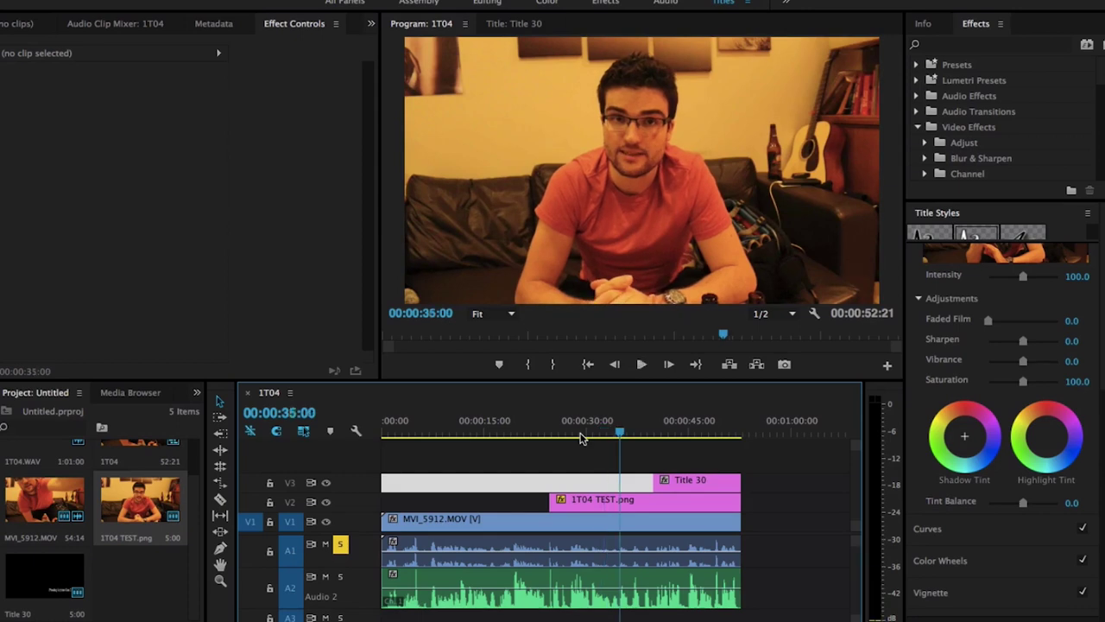
Mute A1 and play again to compare, then deselect via empty V3 space
{"action": "left_click", "coordinate": [327, 544]}
{"action": "key", "text": "space"}
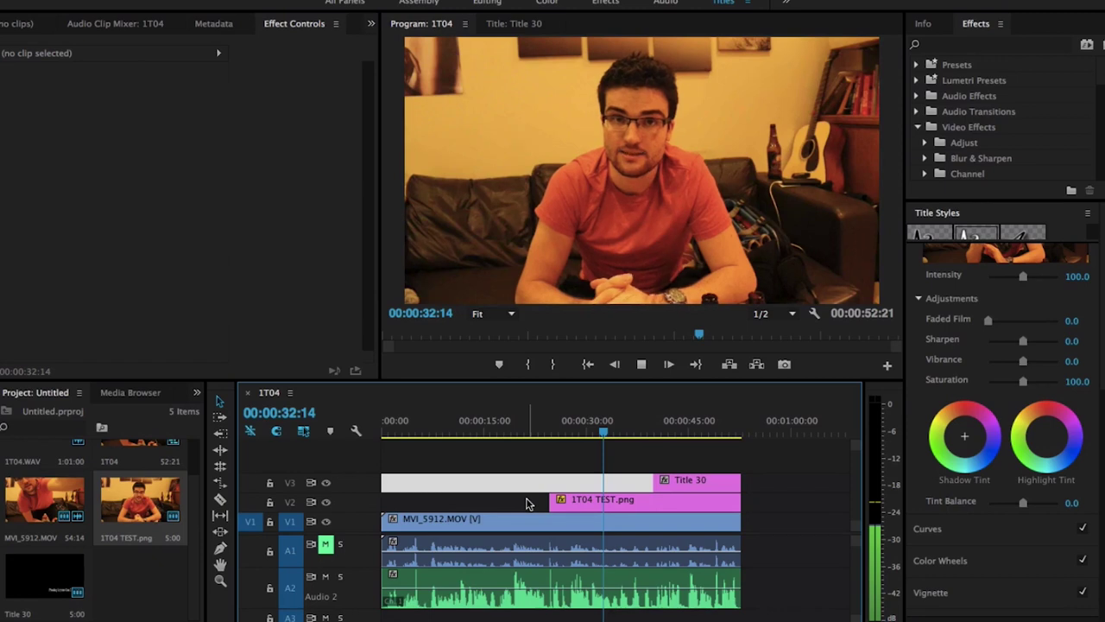
{"action": "key", "text": "space"}
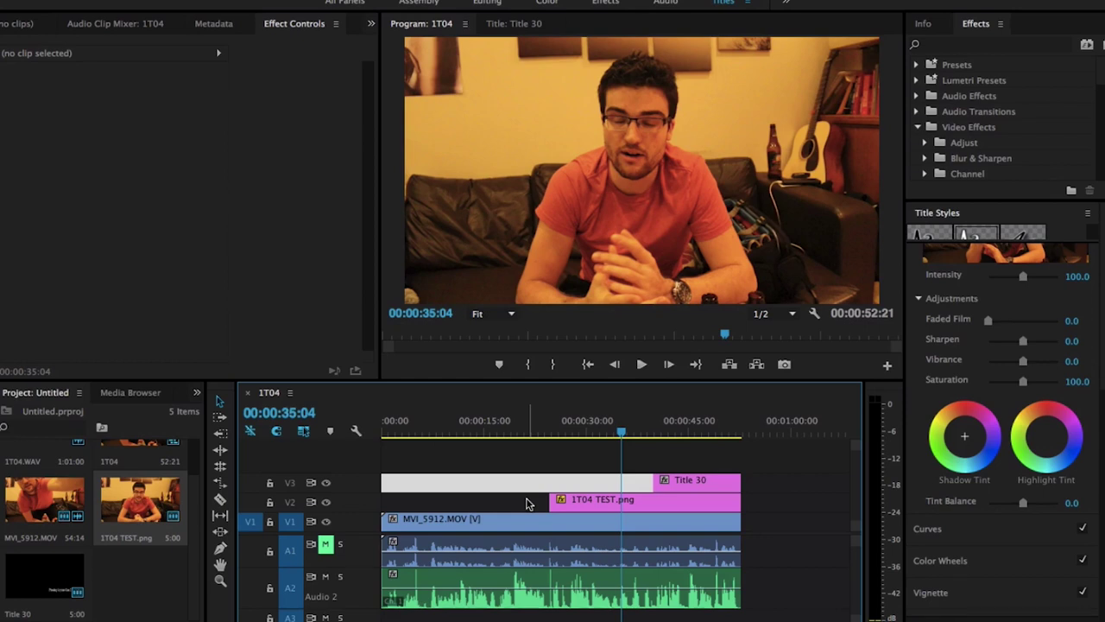
{"action": "left_click", "coordinate": [566, 459]}
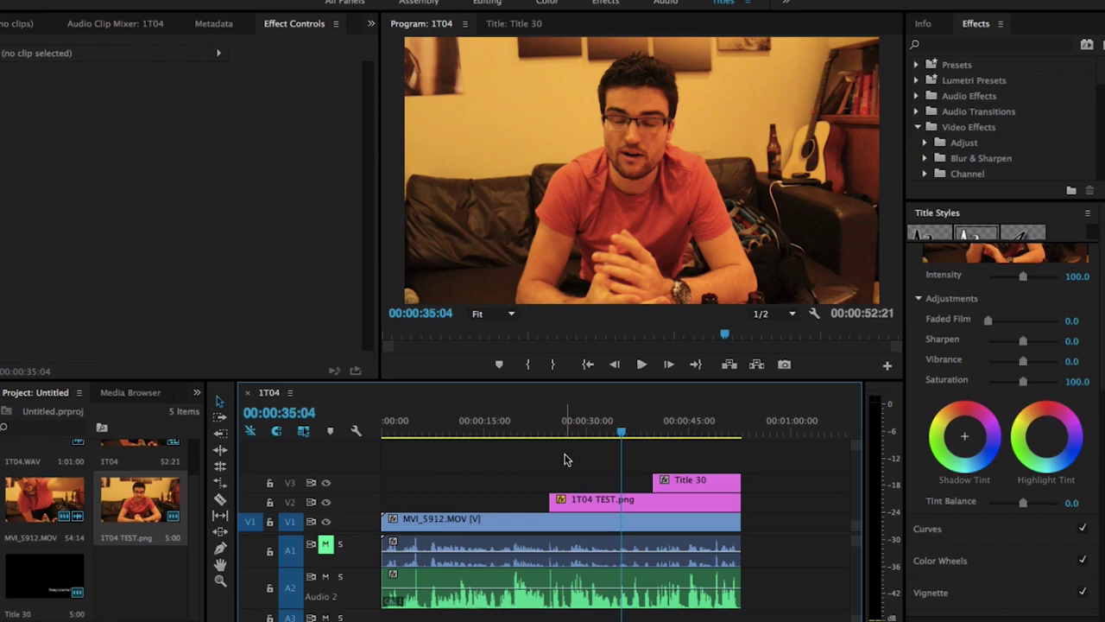
{"action": "left_click", "coordinate": [499, 425]}
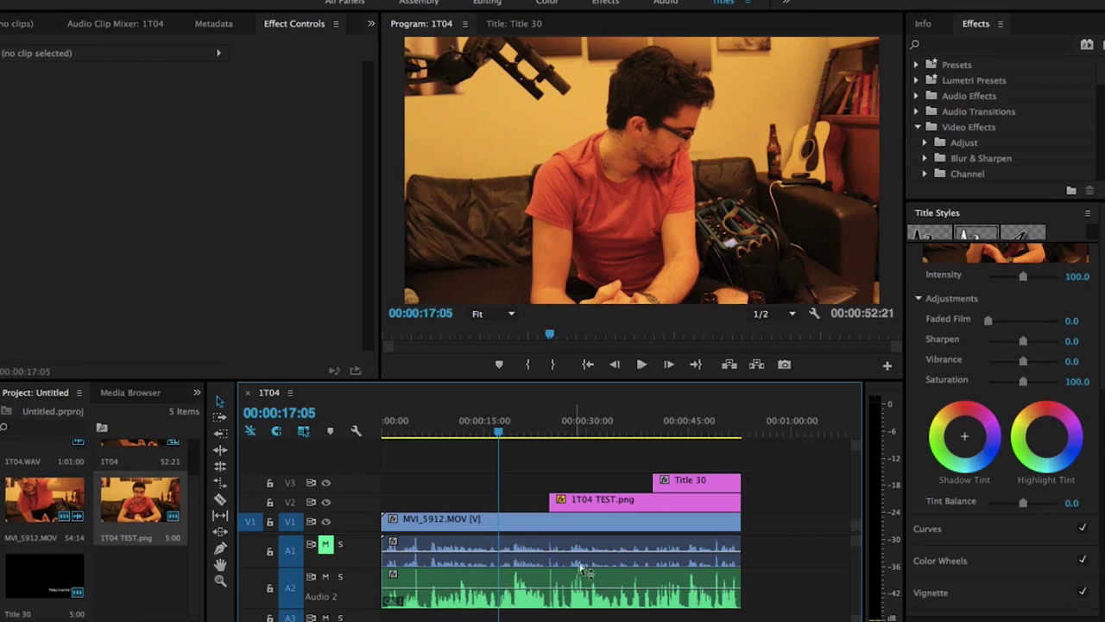
{"action": "left_click", "coordinate": [576, 436]}
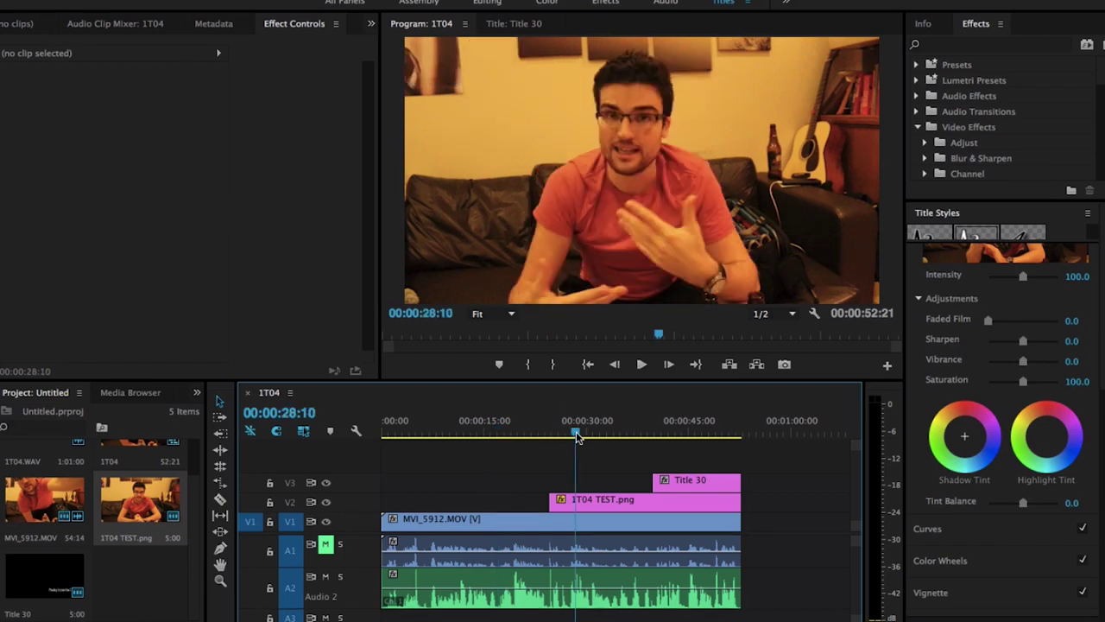